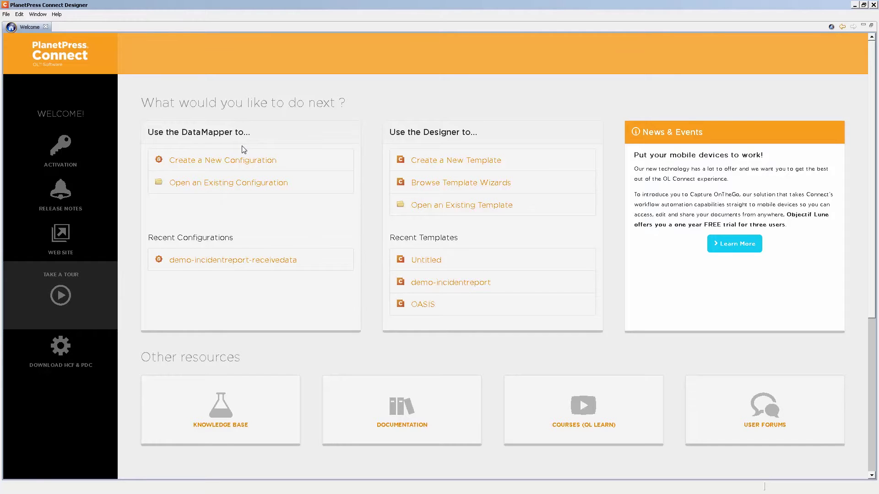
Create a new XML data mapping configuration from Data Sources\SampleData.xml.
click(237, 162)
click(659, 192)
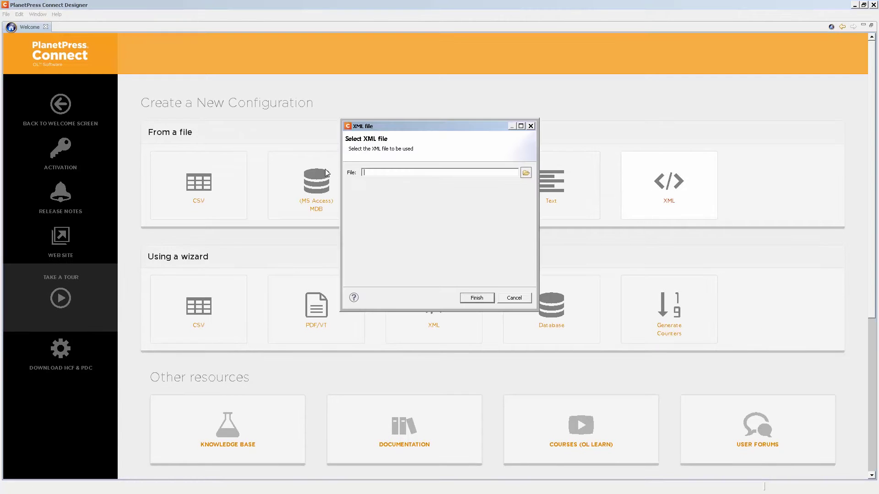
click(525, 172)
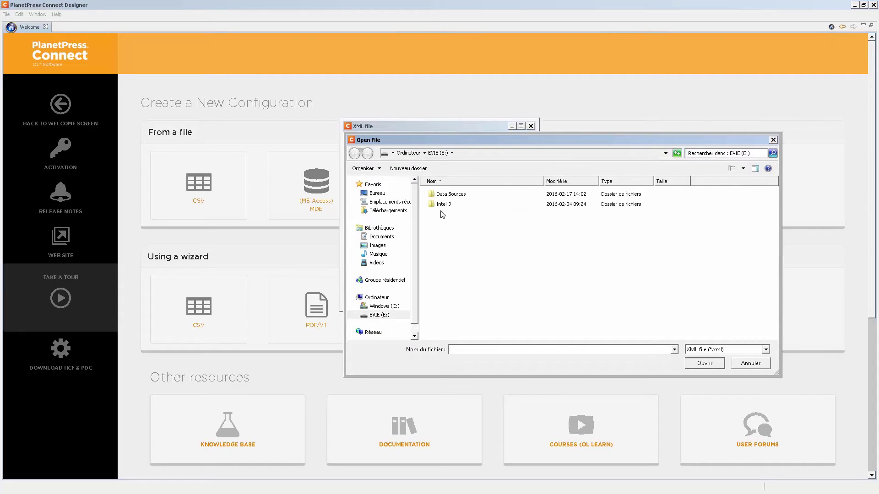
double_click(455, 196)
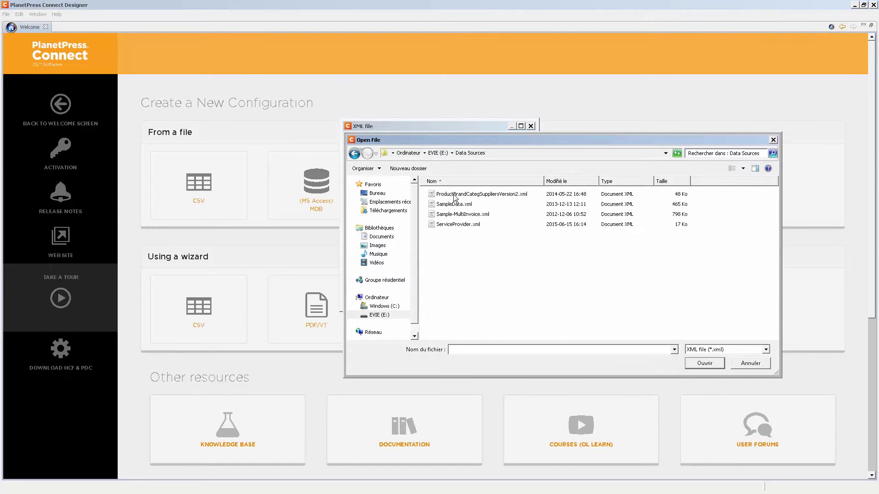
click(453, 205)
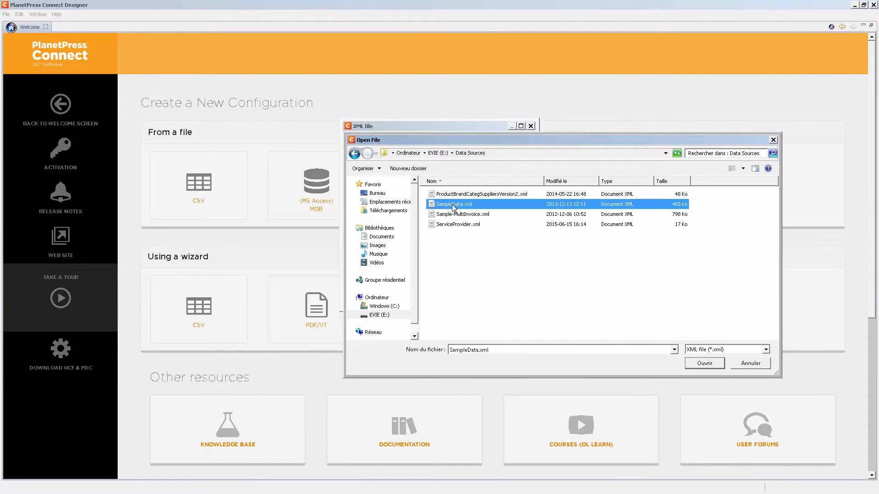
double_click(453, 205)
click(474, 298)
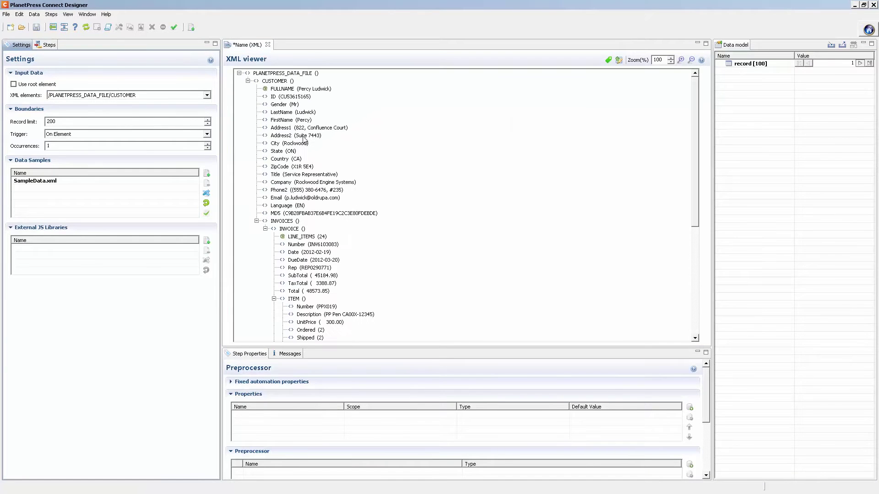
Extract the customer fields FULLNAME–MD5 and invoice fields LINE_ITEMS–Total into the record.
click(280, 89)
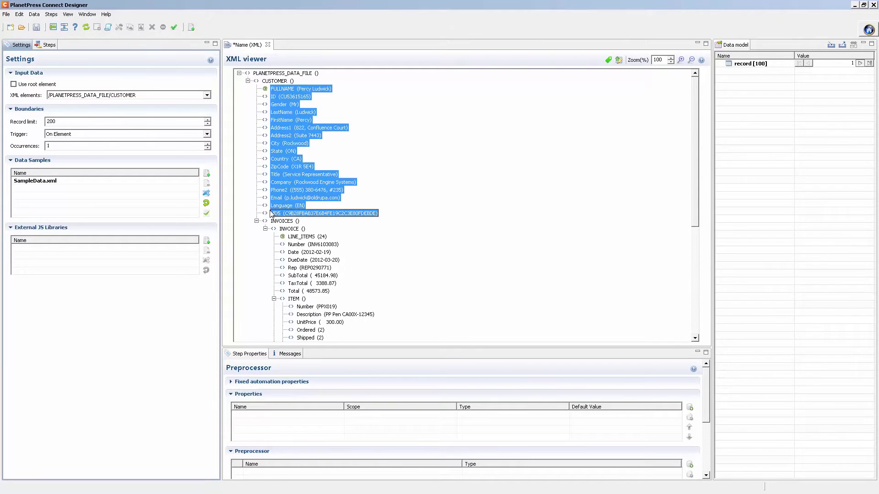
shift+click(277, 214)
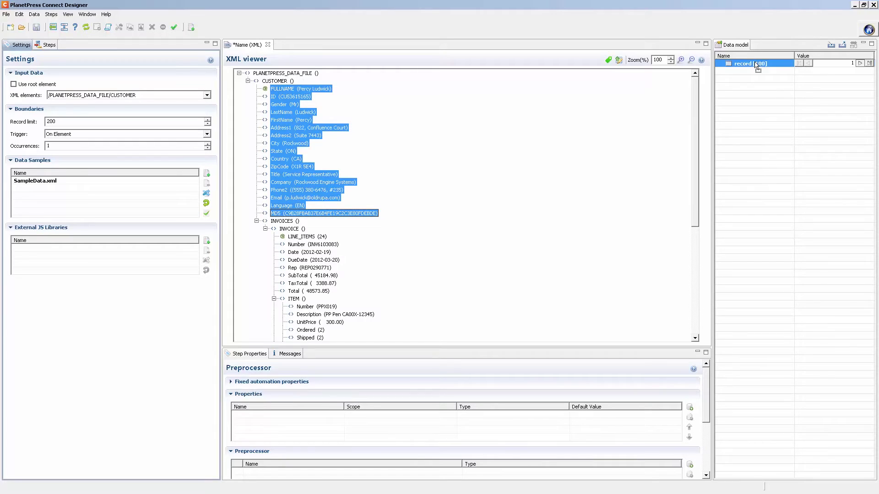
click(294, 229)
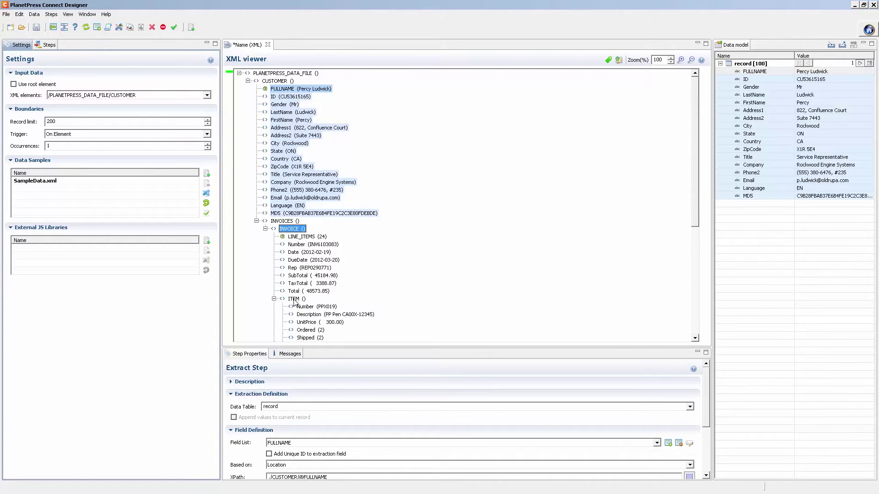
click(307, 236)
shift+click(293, 291)
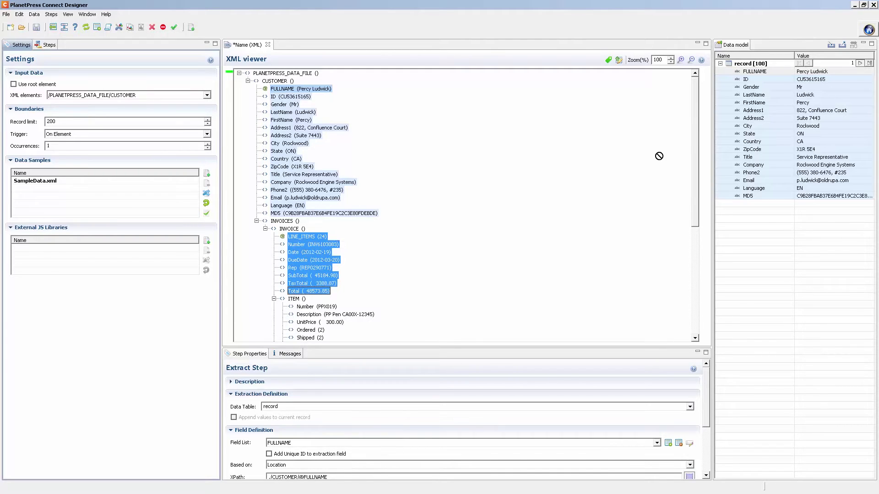
drag(739, 72, 739, 72)
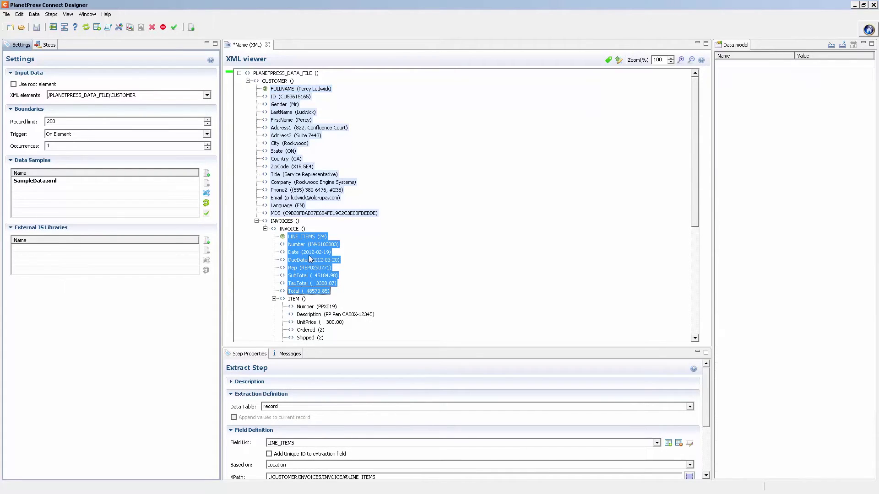
Repeat over each ITEM and extract its Number through Total fields into a detail table.
click(294, 298)
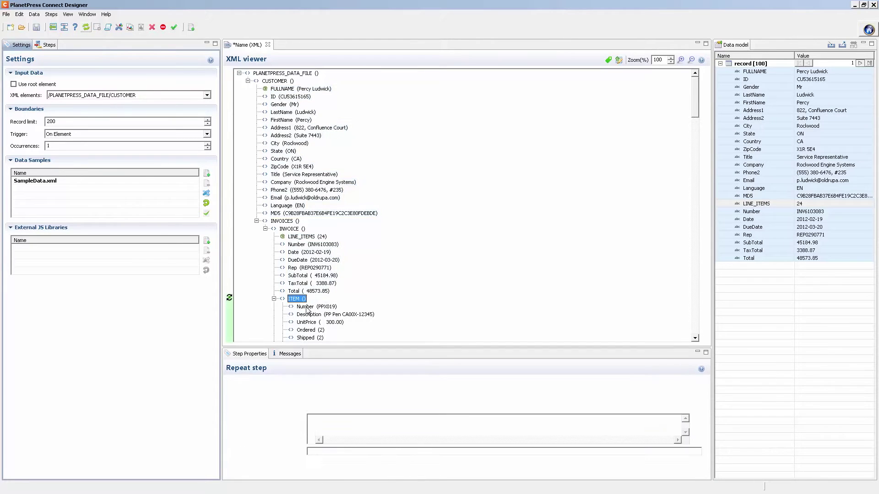
shift+click(314, 283)
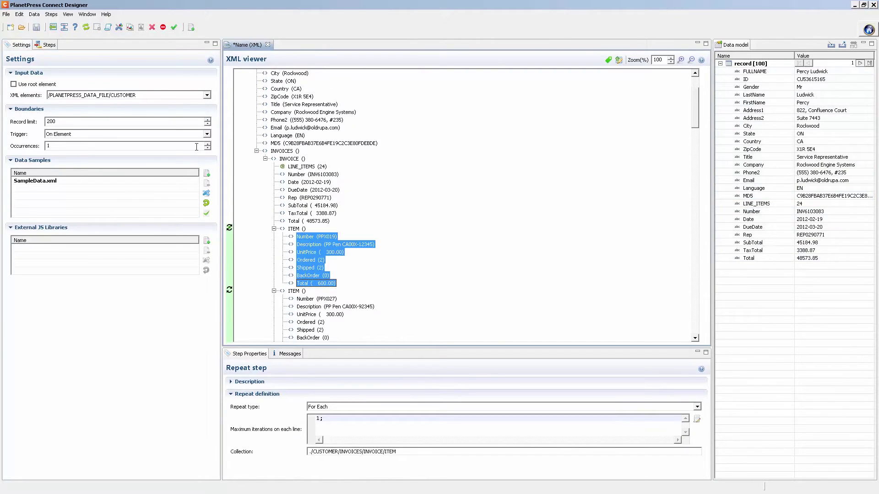
click(58, 26)
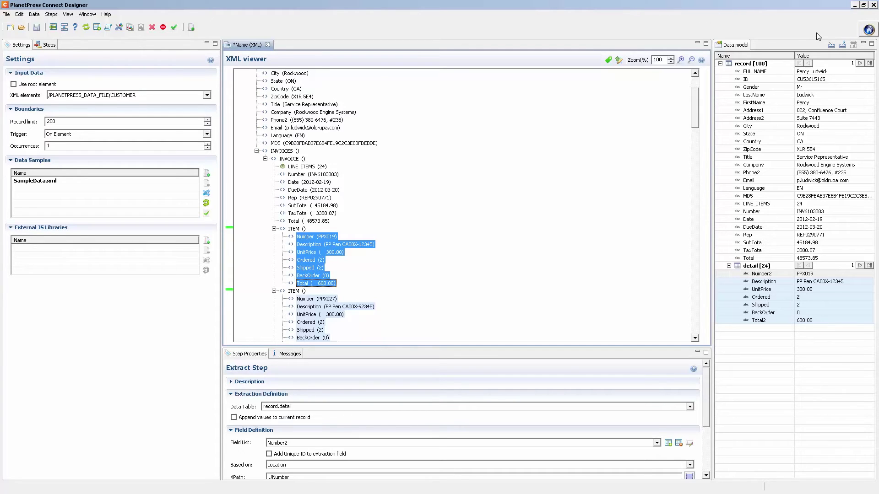
Export the data model to a file named Invoice.
click(841, 45)
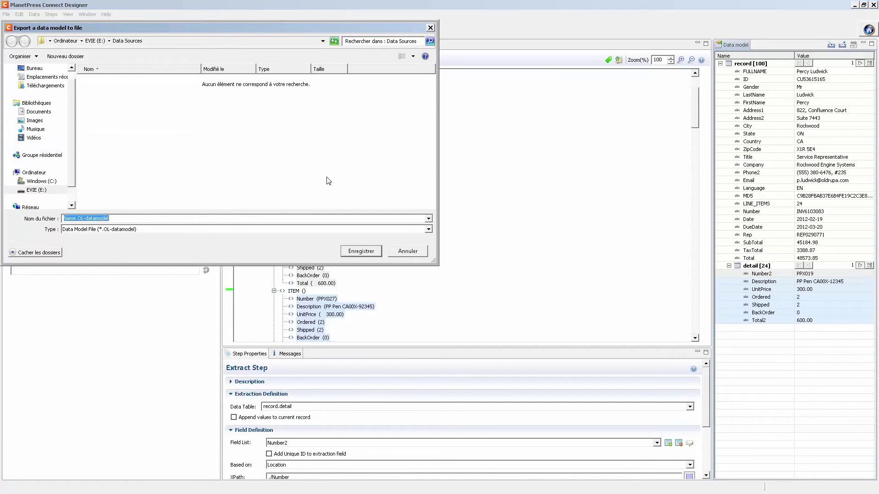
text(Invoice)
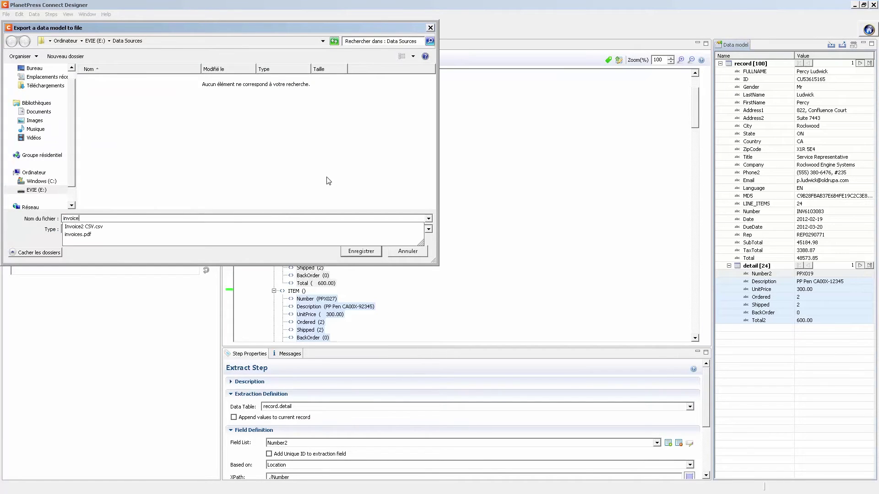
key(Return)
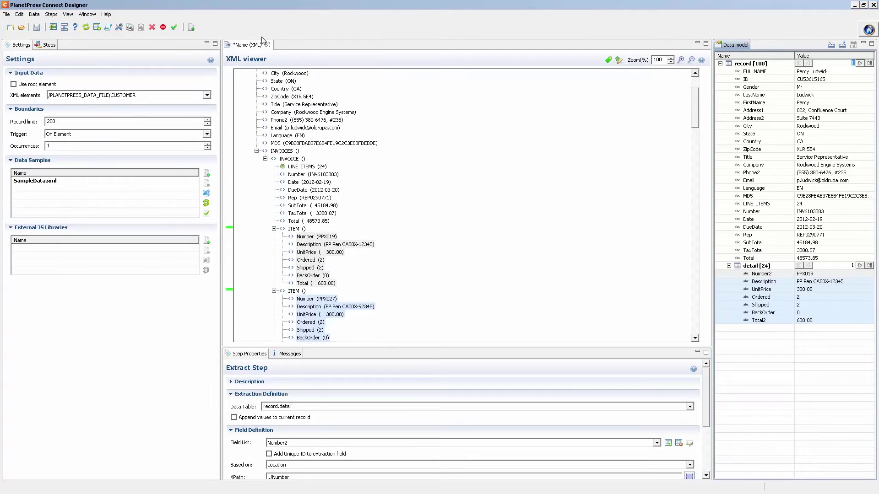
Start a new CSV data mapping configuration from Transact2.csv, discarding the XML configuration changes.
click(11, 28)
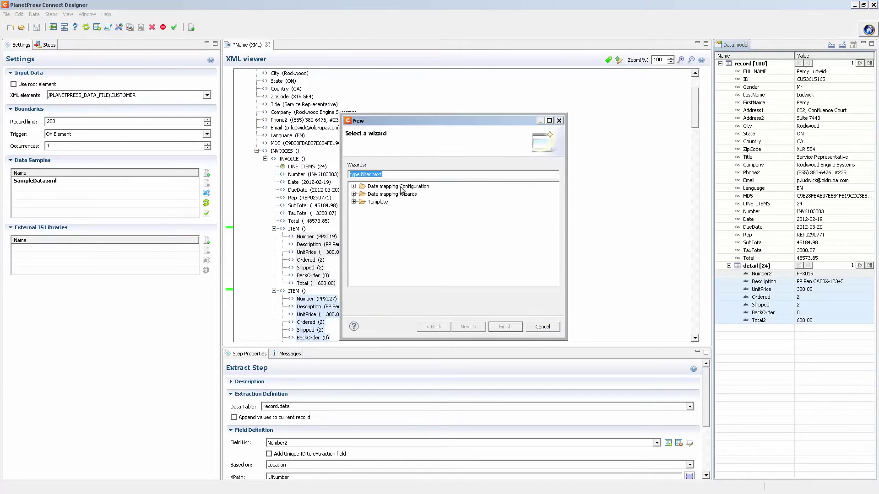
click(353, 186)
click(354, 209)
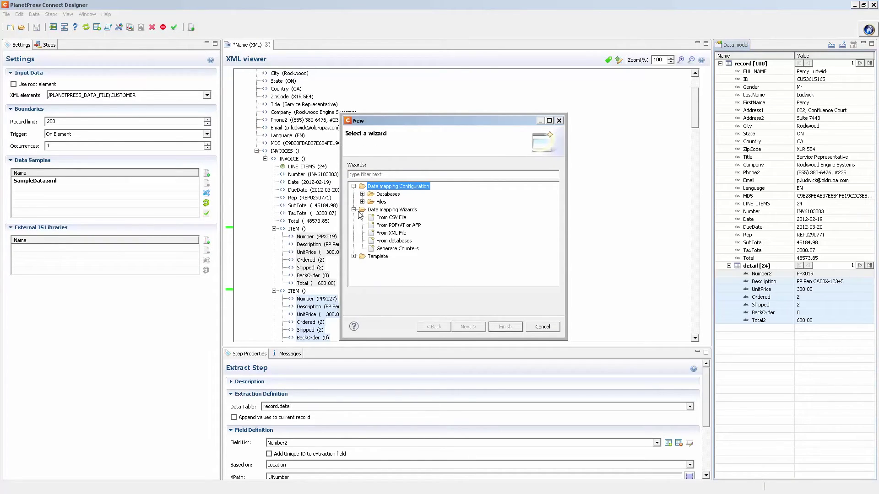
click(362, 202)
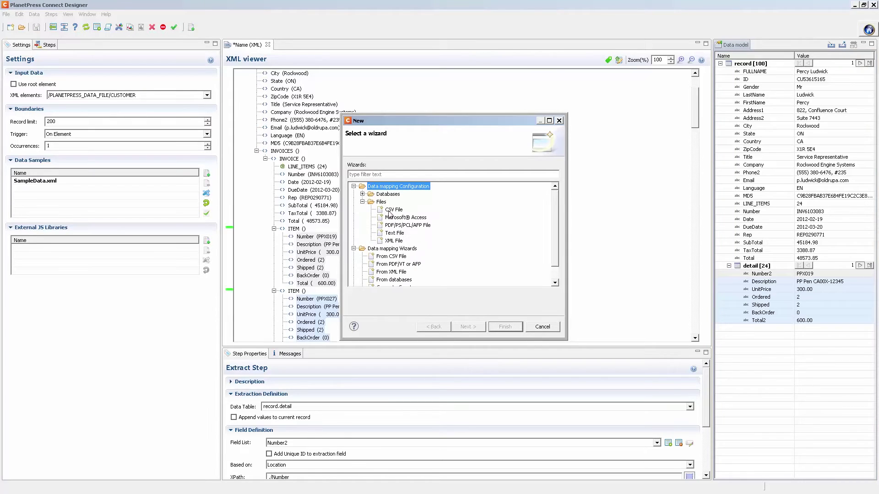
double_click(393, 209)
click(555, 167)
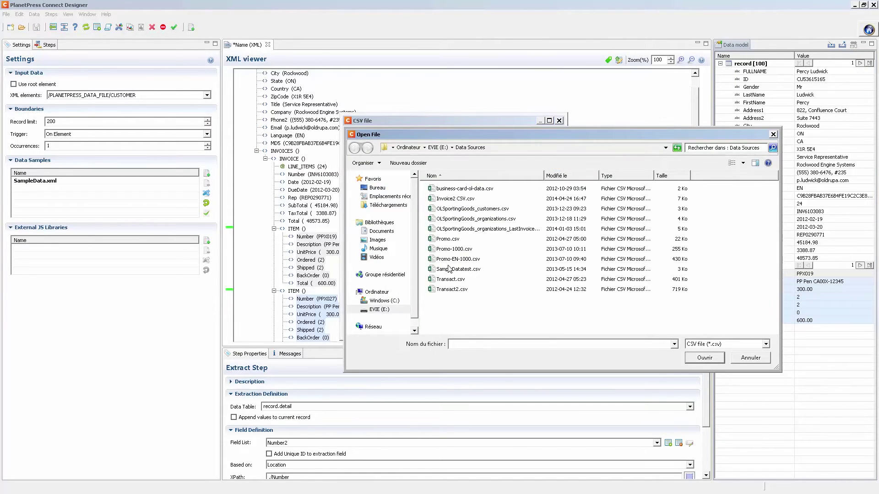
click(446, 290)
click(704, 358)
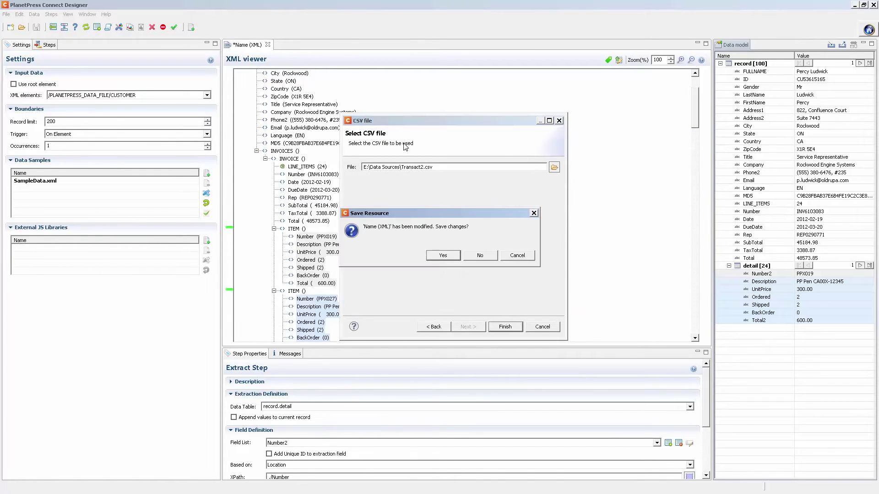
click(479, 258)
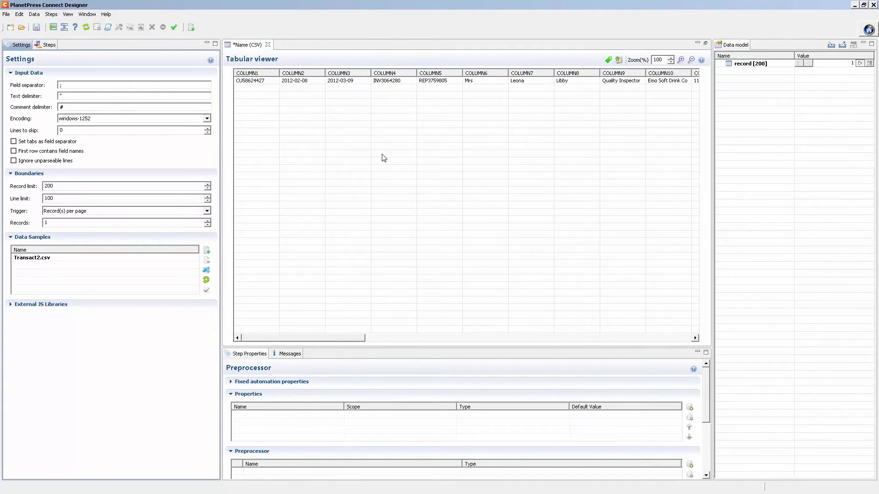
Import invoice.OL-datamodel, map COLUMN1–3 to ID, Date and DueDate, and set Trigger to On change.
click(830, 44)
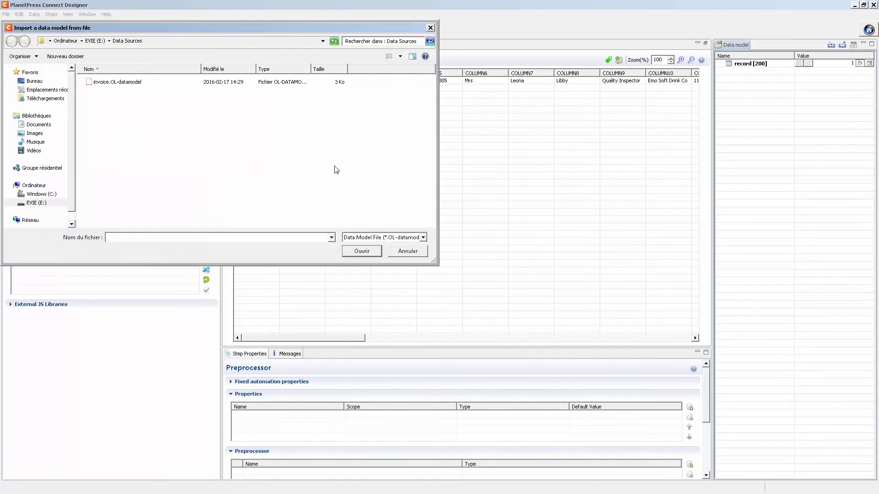
double_click(124, 82)
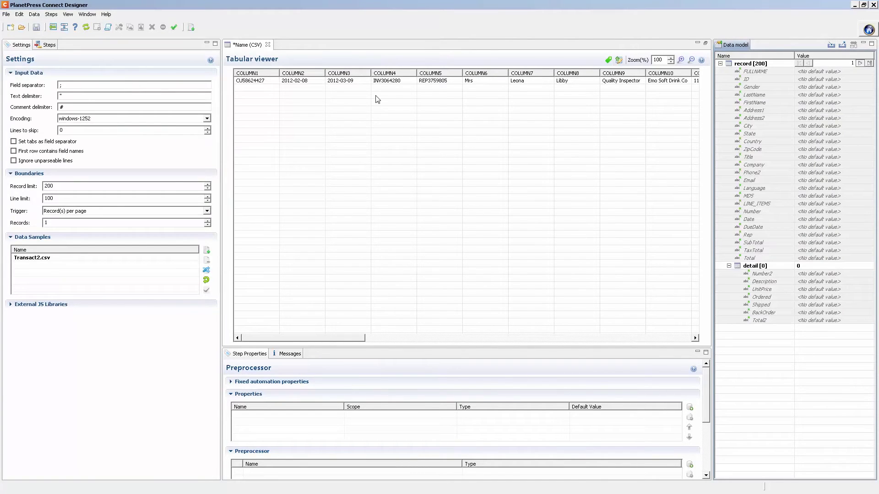
click(259, 81)
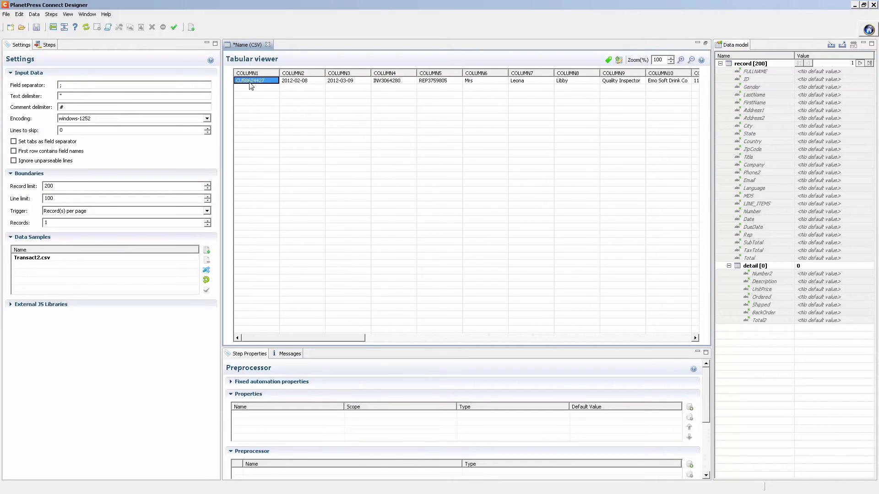
drag(251, 85, 748, 80)
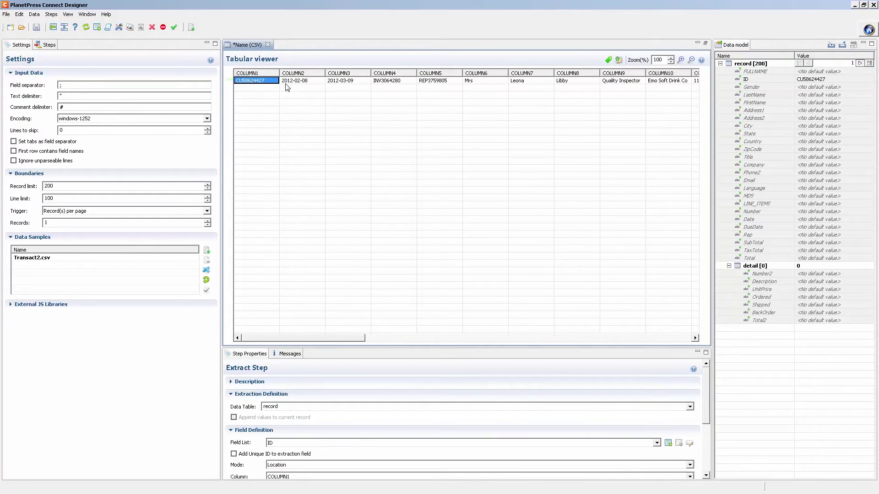
drag(286, 87, 752, 221)
drag(342, 81, 772, 228)
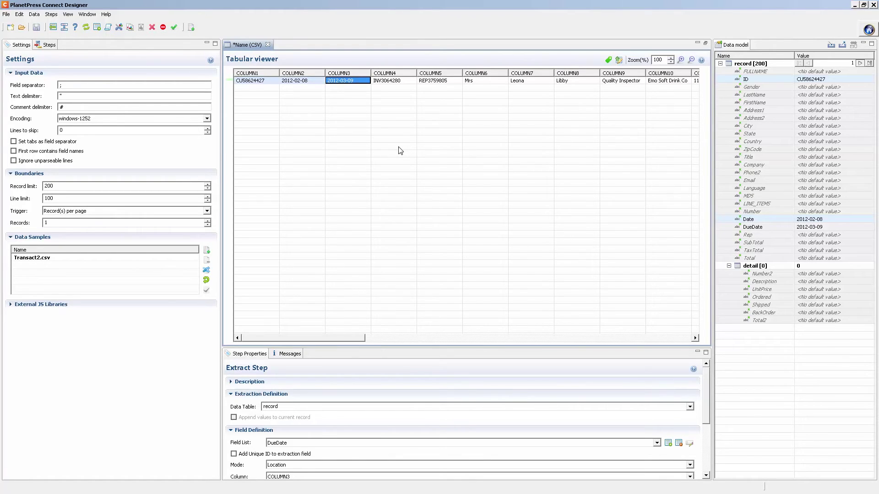
click(64, 211)
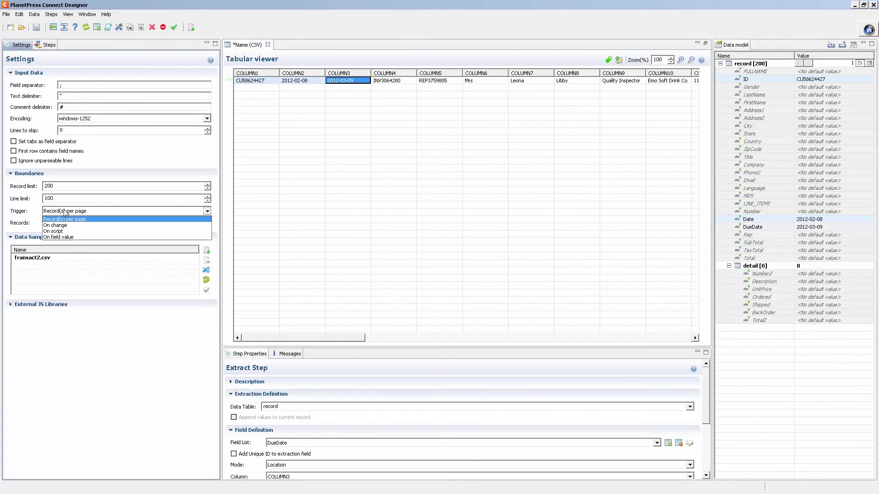
click(57, 225)
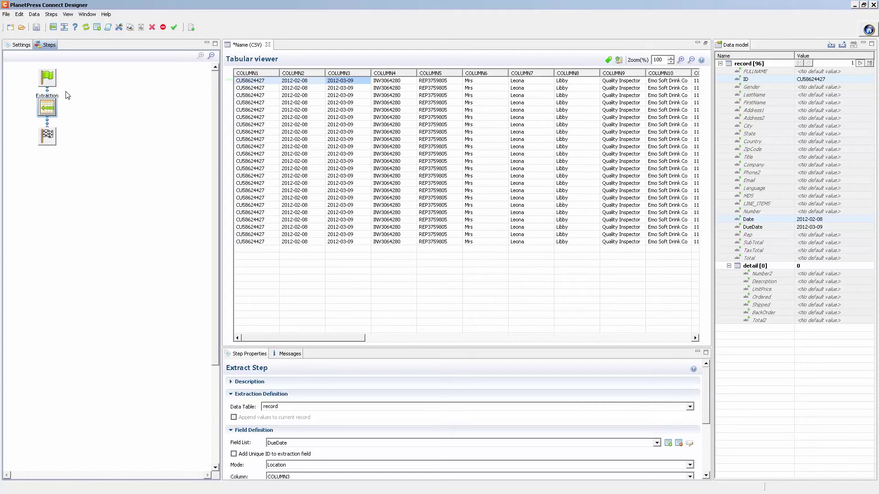
Add a script preprocessor, Preprocessor1, in the Preprocessor step's properties.
click(47, 78)
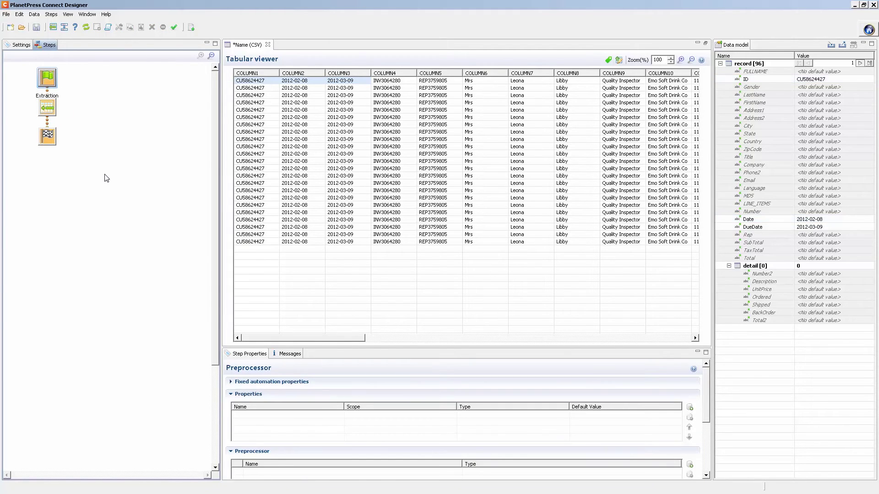
drag(708, 394, 707, 422)
click(689, 405)
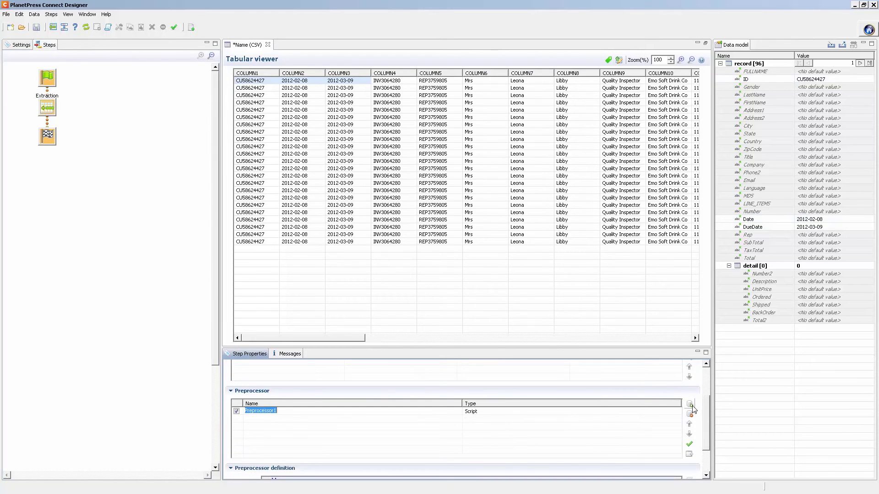